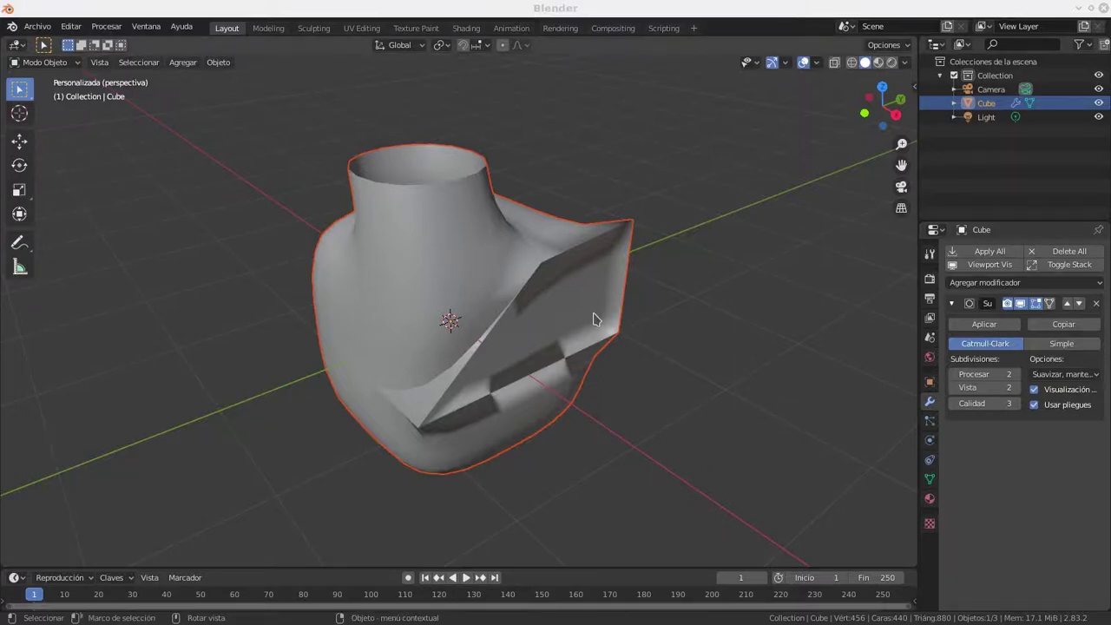
Inspect the notch on the smoothed bust, then turn off the Subdivision modifier's viewport display
mouse_move(400, 351)
middle_down()
mouse_move(466, 328)
mouse_move(437, 355)
mouse_move(473, 324)
mouse_move(476, 405)
middle_up()
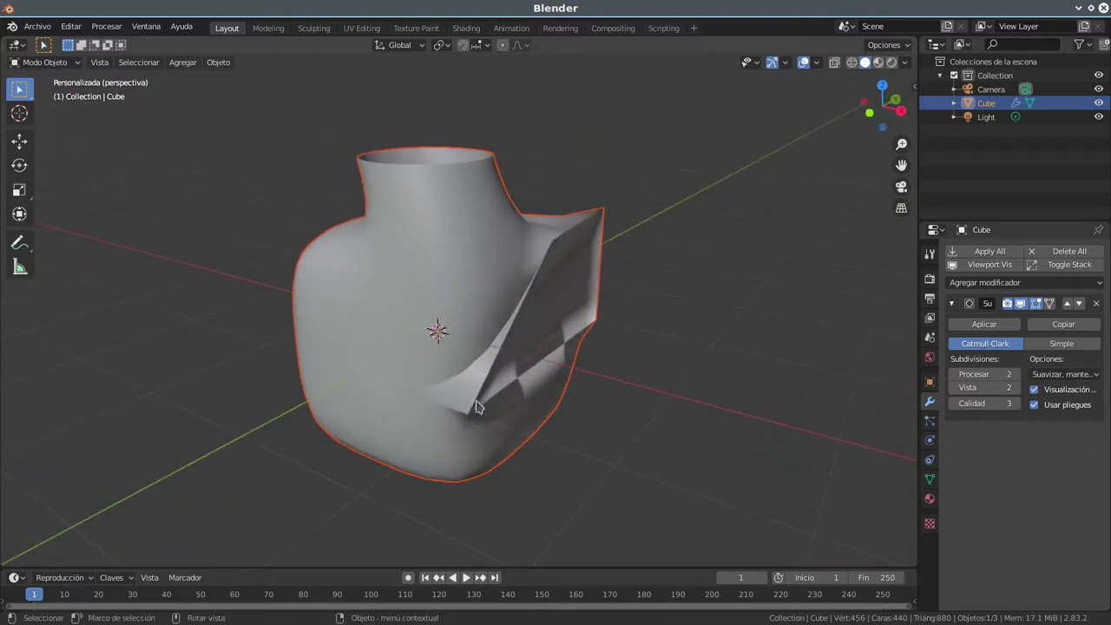
middle_drag(547, 373, 488, 335)
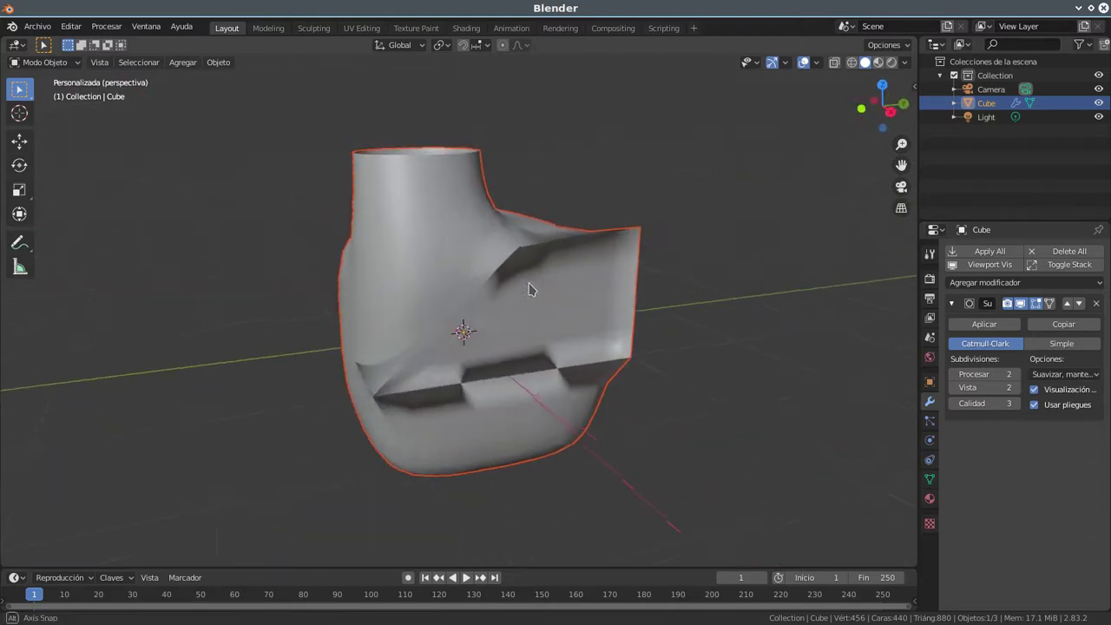
mouse_move(539, 284)
middle_down()
mouse_move(399, 341)
mouse_move(479, 296)
middle_up()
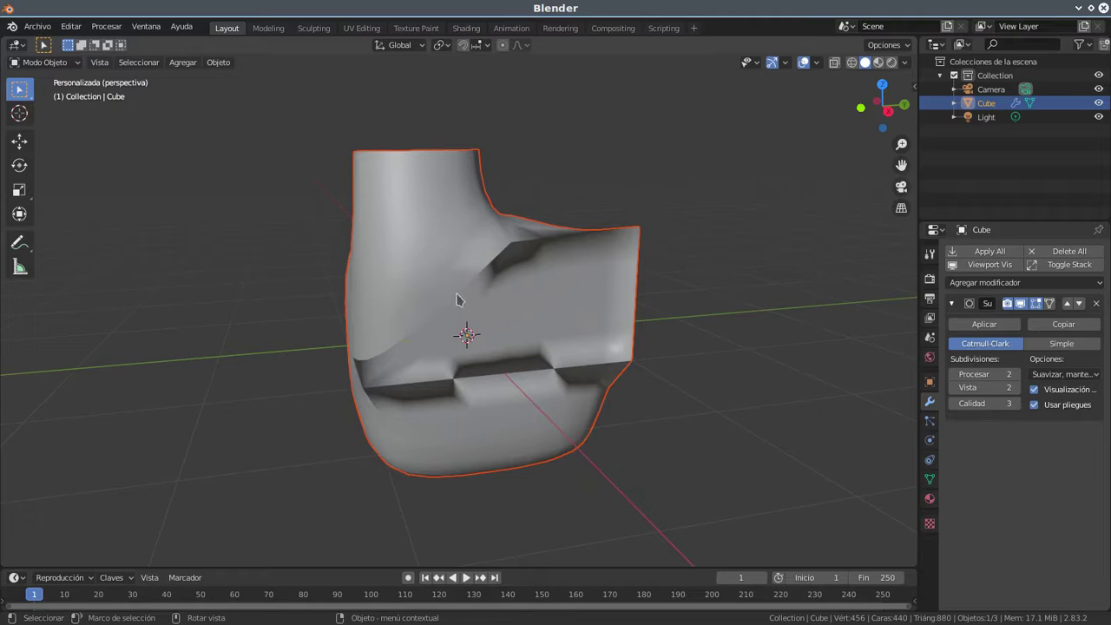
click(1021, 304)
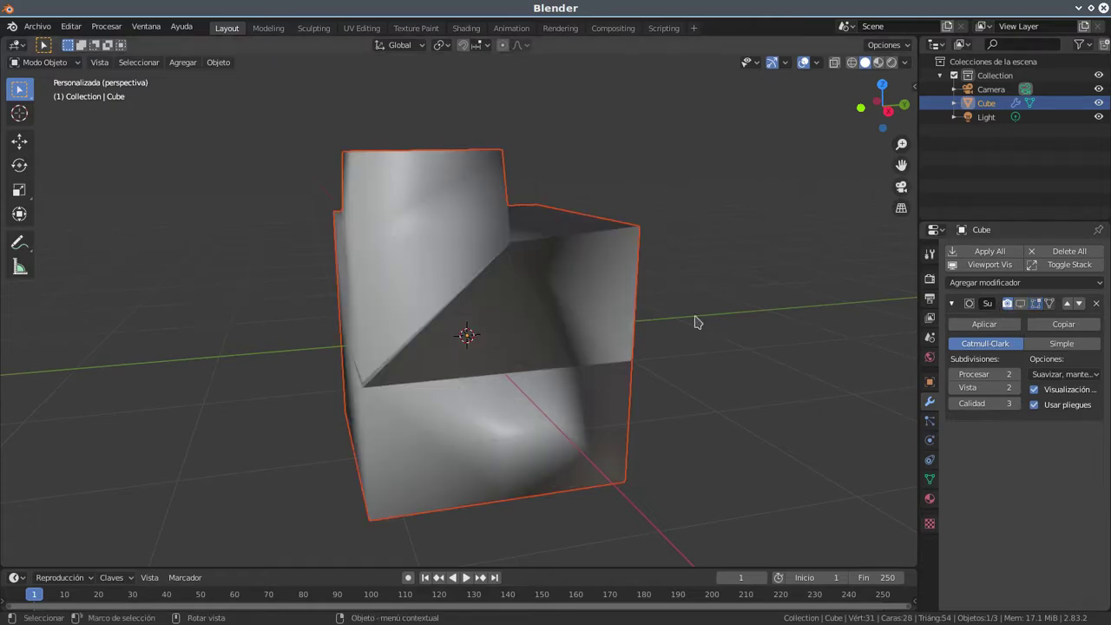
Orbit around the raw, unsmoothed cube to examine its notch from above, below and the sides
mouse_move(429, 322)
middle_down()
mouse_move(509, 332)
mouse_move(488, 251)
mouse_move(446, 327)
mouse_move(422, 300)
mouse_move(325, 342)
mouse_move(333, 325)
mouse_move(384, 304)
mouse_move(471, 293)
mouse_move(409, 238)
middle_up()
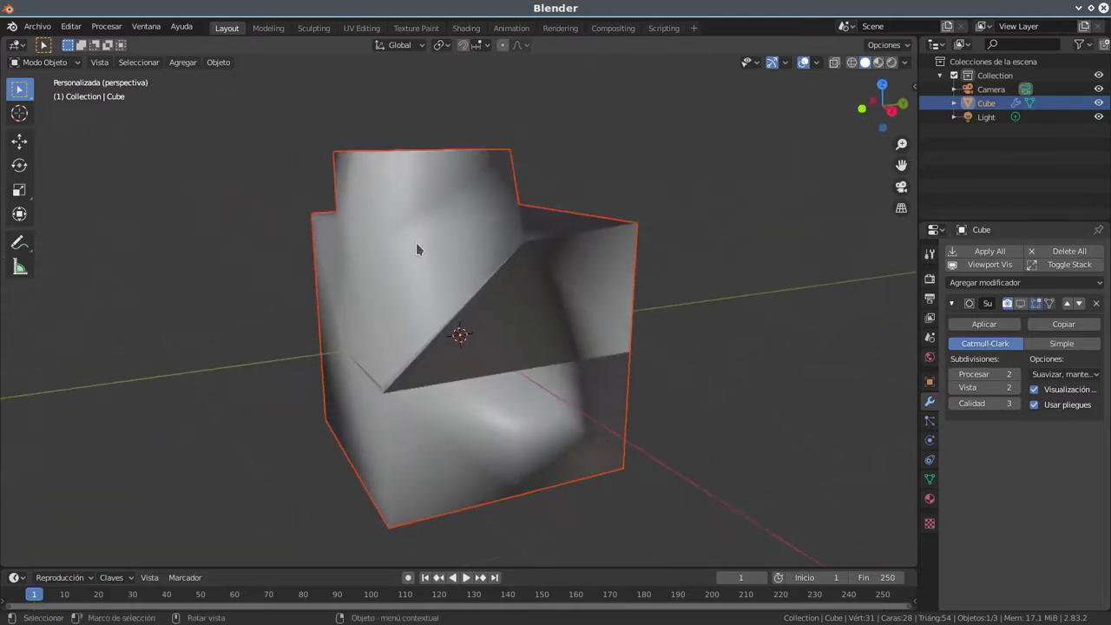
mouse_move(427, 339)
middle_down()
mouse_move(486, 277)
mouse_move(434, 339)
mouse_move(476, 404)
mouse_move(439, 310)
mouse_move(424, 330)
middle_up()
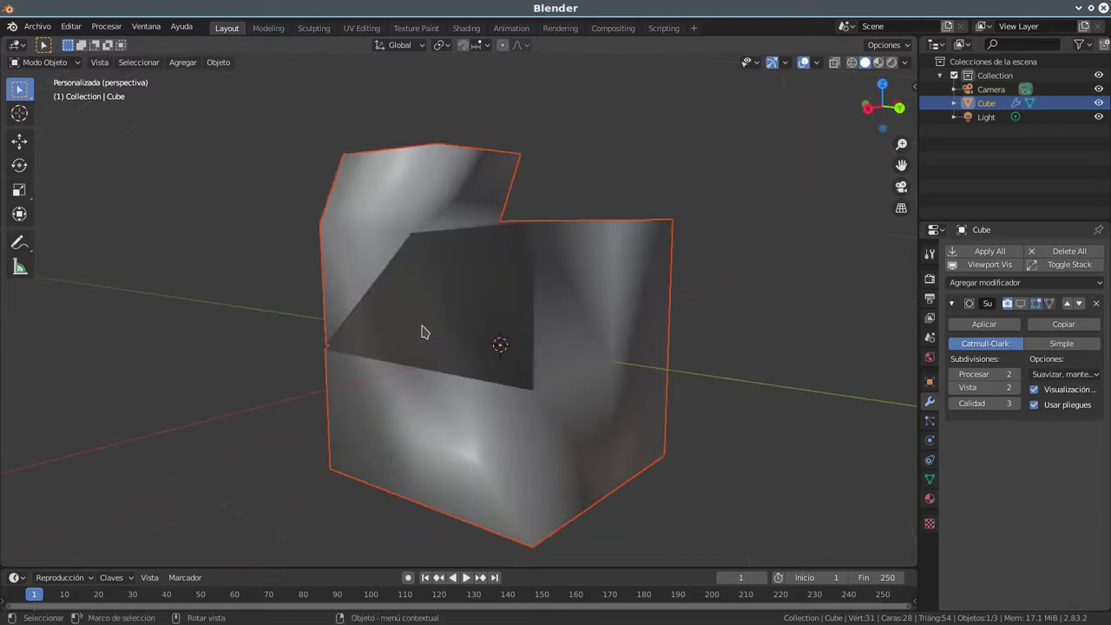
mouse_move(560, 315)
middle_down()
mouse_move(571, 346)
mouse_move(503, 347)
mouse_move(483, 258)
mouse_move(582, 325)
mouse_move(436, 364)
mouse_move(414, 318)
mouse_move(478, 317)
mouse_move(425, 348)
middle_up()
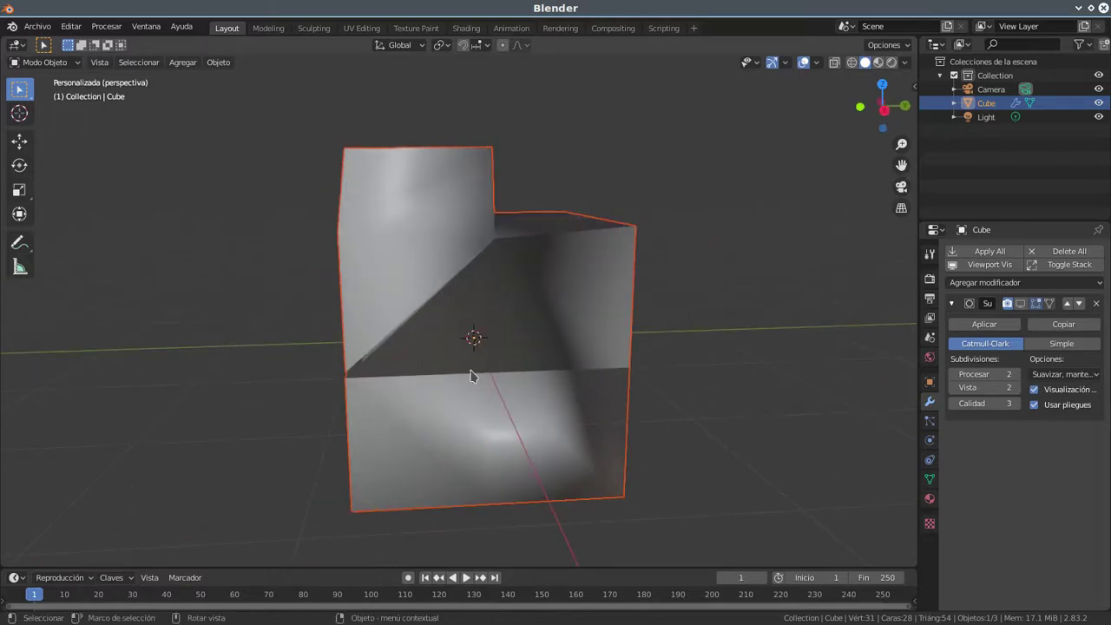
mouse_move(590, 417)
middle_down()
mouse_move(439, 407)
mouse_move(538, 404)
mouse_move(439, 354)
mouse_move(446, 322)
mouse_move(451, 376)
middle_up()
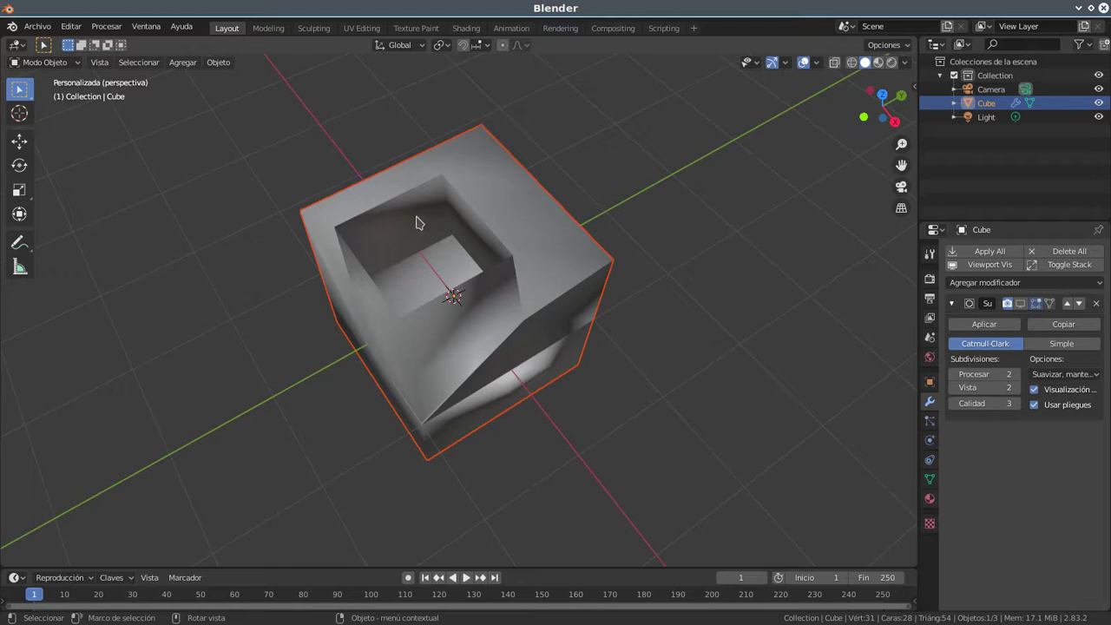
middle_drag(447, 311, 435, 249)
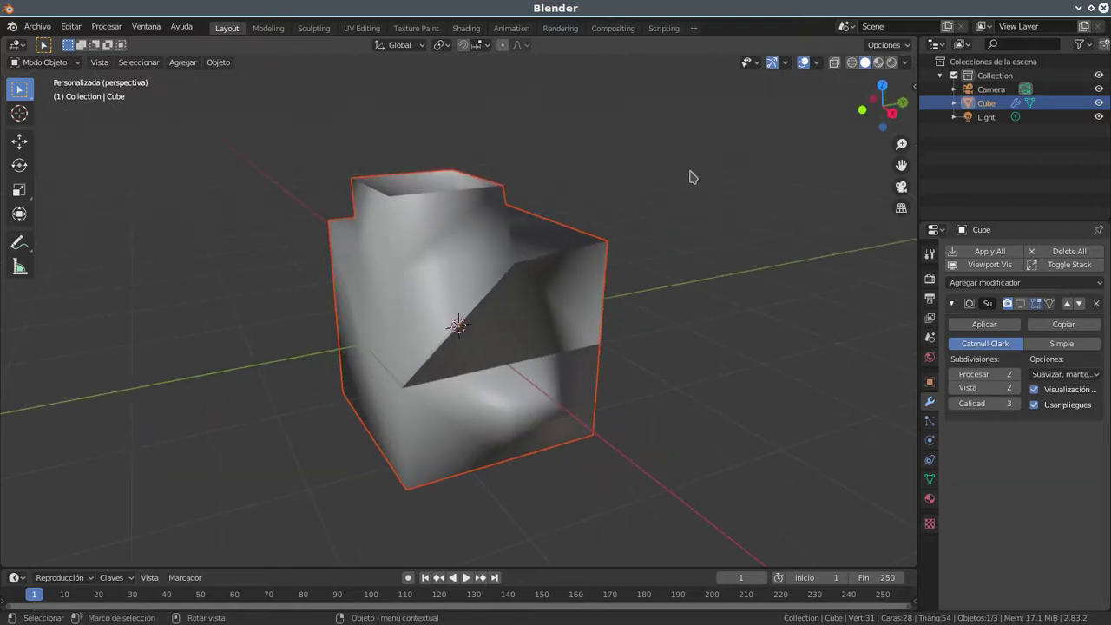
click(905, 63)
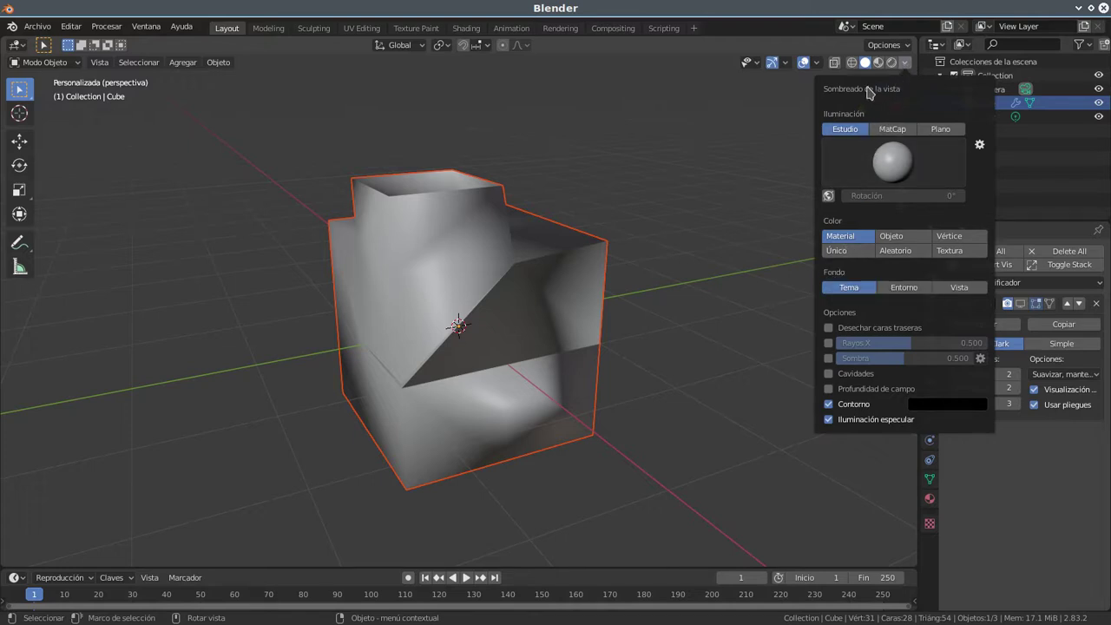
Enable Backface Culling in Viewport Shading and orbit to confirm which cube faces disappear
click(821, 66)
click(906, 64)
click(829, 328)
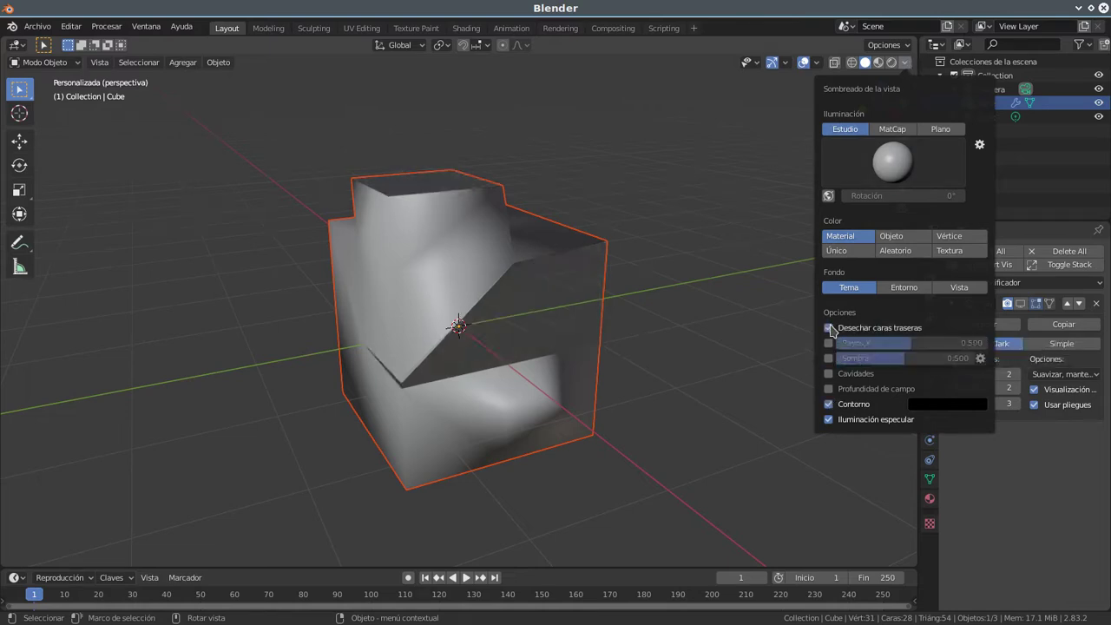
mouse_move(567, 344)
middle_down()
mouse_move(463, 352)
mouse_move(439, 330)
middle_up()
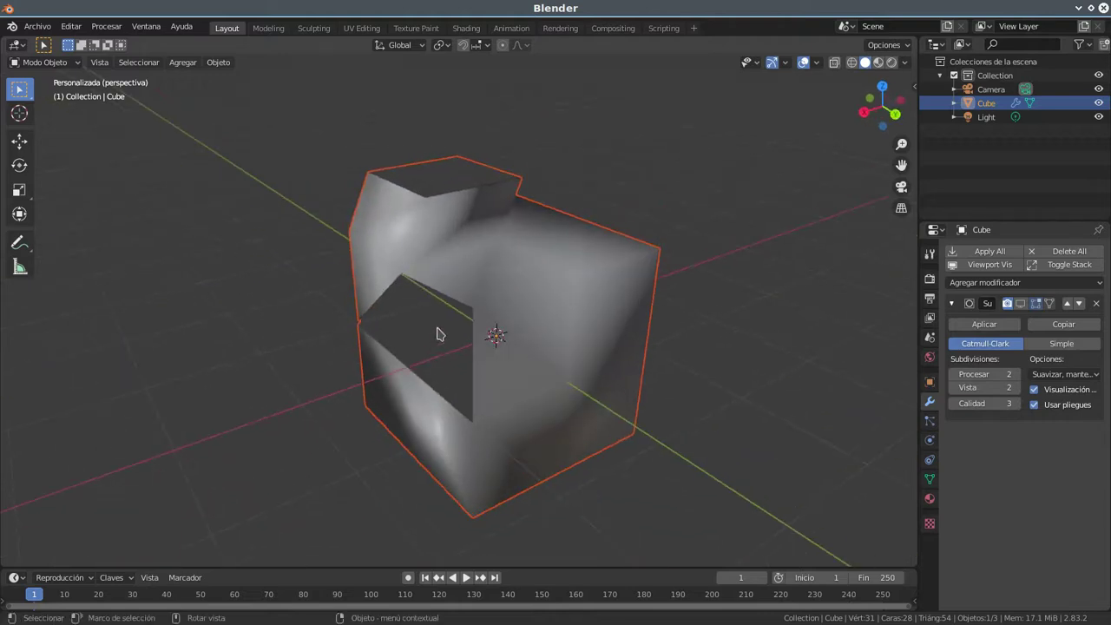
middle_drag(541, 270, 521, 280)
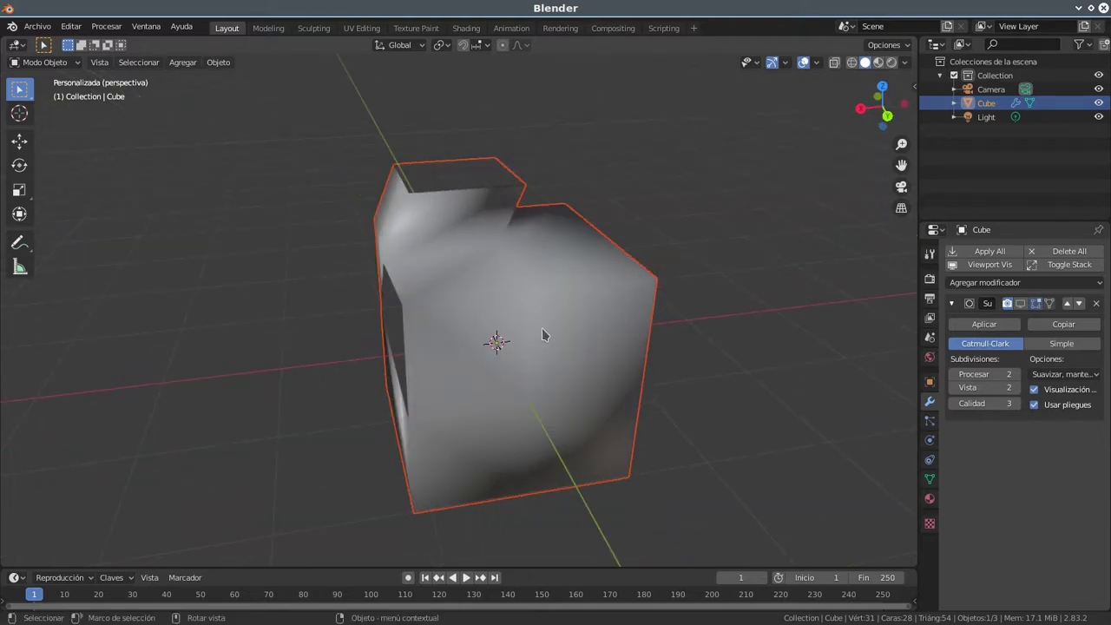
mouse_move(539, 336)
middle_down()
mouse_move(448, 339)
mouse_move(557, 318)
mouse_move(491, 312)
mouse_move(524, 343)
mouse_move(656, 372)
mouse_move(525, 262)
mouse_move(508, 315)
mouse_move(478, 310)
middle_up()
Enter Edit Mode on the cube and zoom and orbit in close to the notch's lower point
mouse_move(428, 335)
middle_down()
mouse_move(508, 301)
mouse_move(532, 303)
middle_up()
key(Tab)
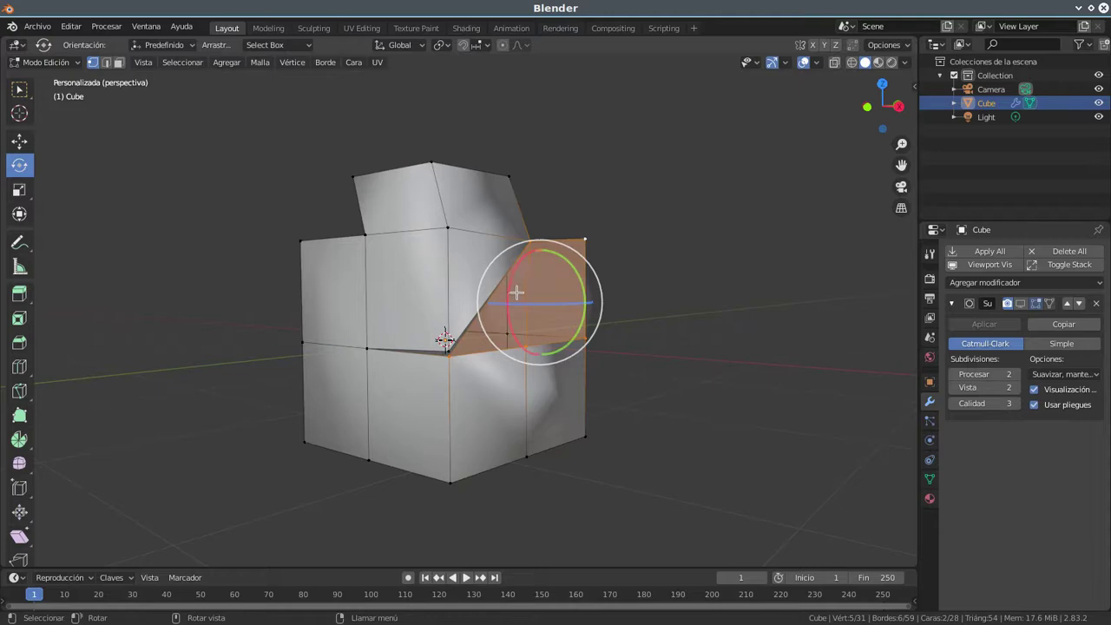
scroll(521, 298, up, 4)
click(468, 398)
middle_drag(468, 398, 535, 251)
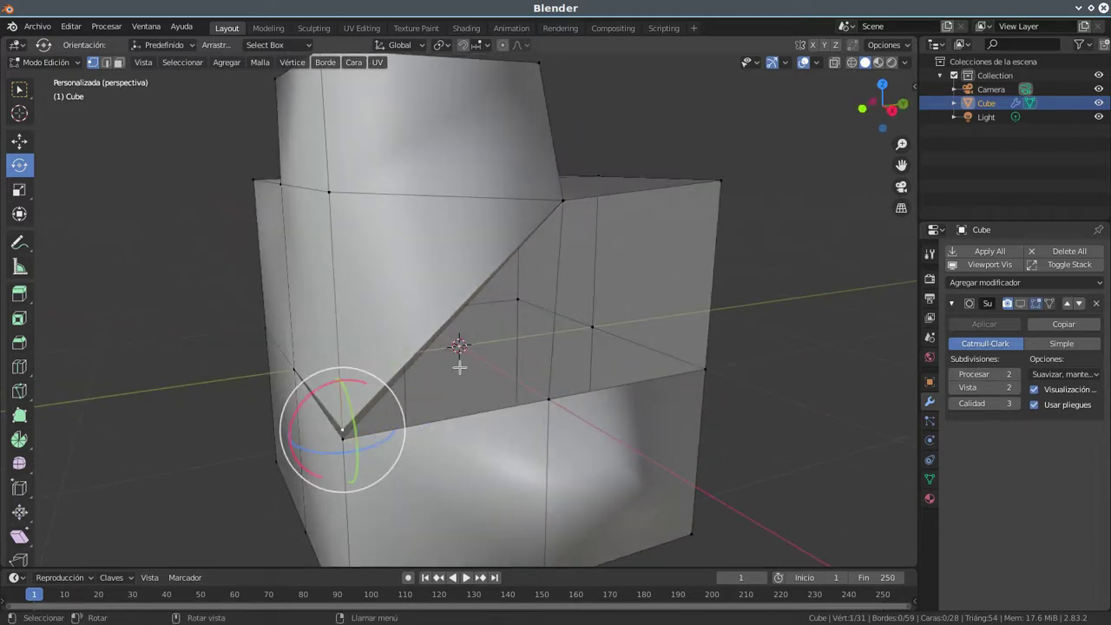
middle_drag(458, 367, 443, 362)
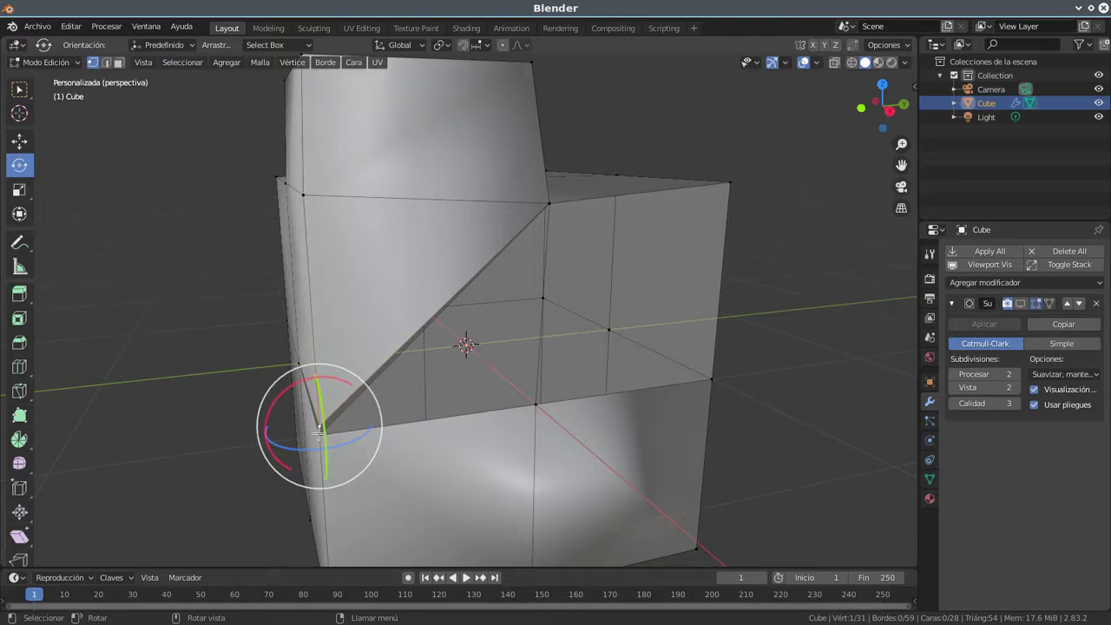
mouse_move(440, 318)
middle_down()
mouse_move(477, 303)
mouse_move(402, 452)
middle_up()
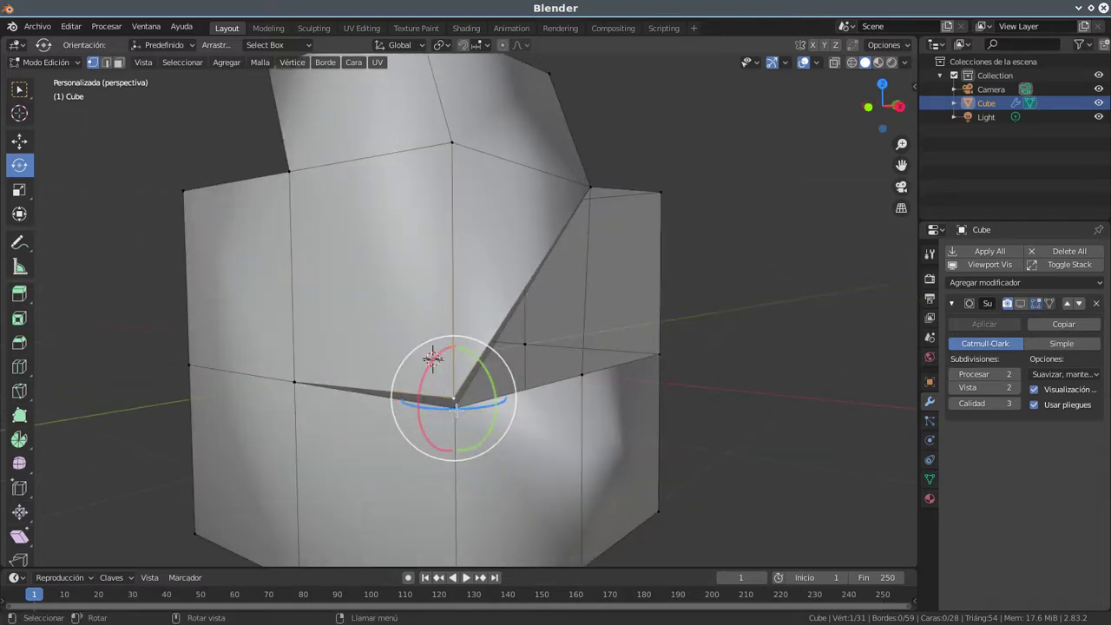
middle_drag(455, 408, 417, 417)
Select the two overlapping vertices at the notch's lower tip
click(354, 423)
click(356, 410)
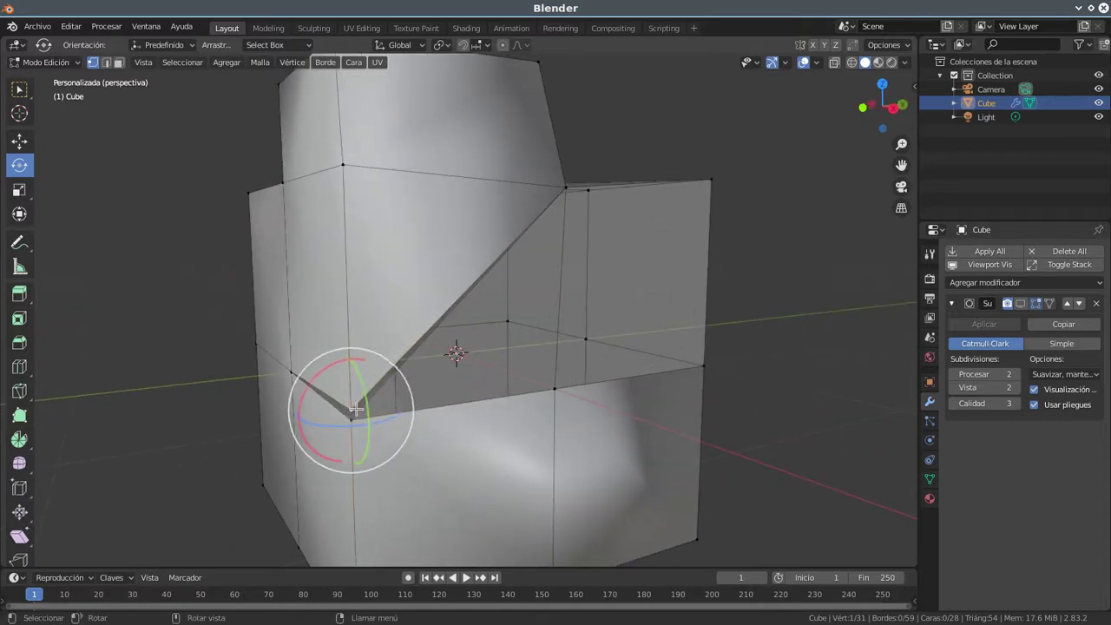
key(g)
key(Escape)
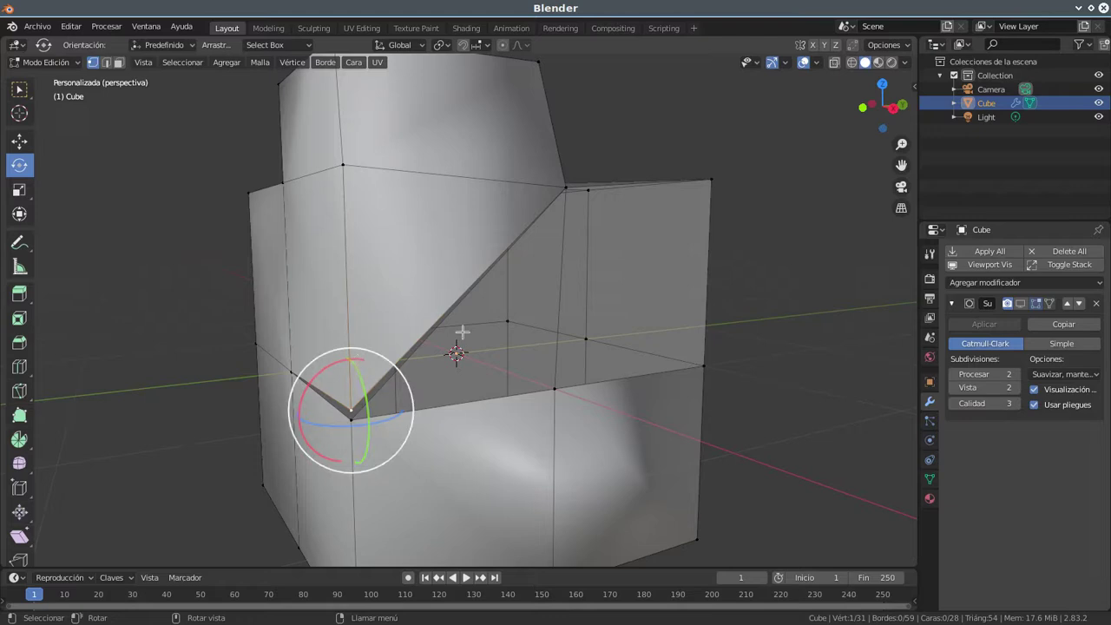
shift+click(351, 420)
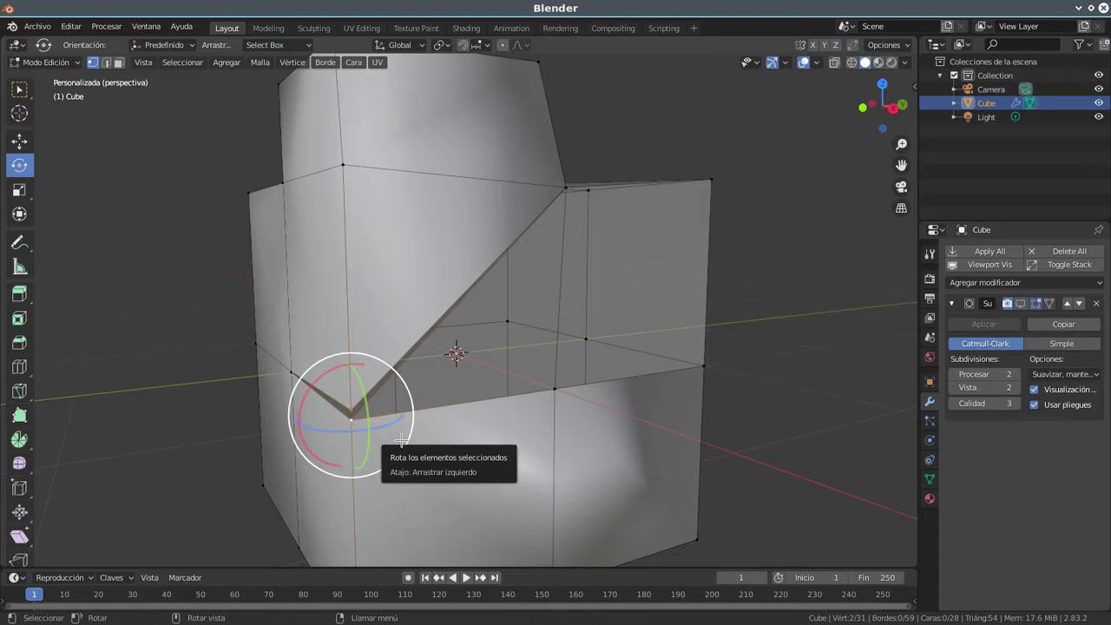
key(F3)
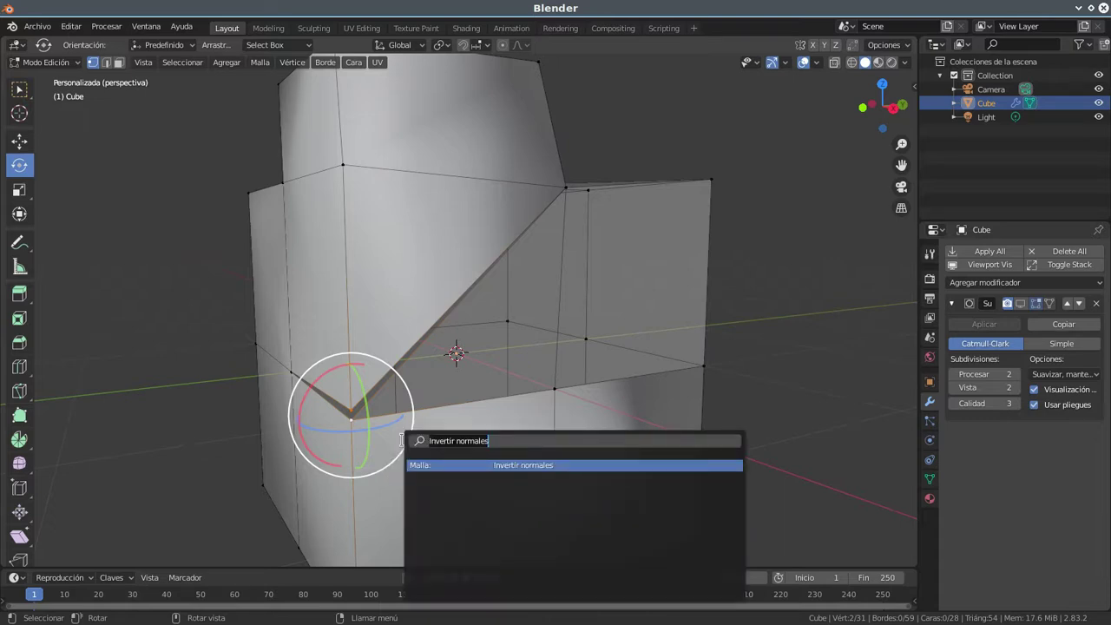
Run Merge by Distance (Fusionar por distancia) at 0.15 m to weld the tip vertices, leaving 30 vertices
text(uni)
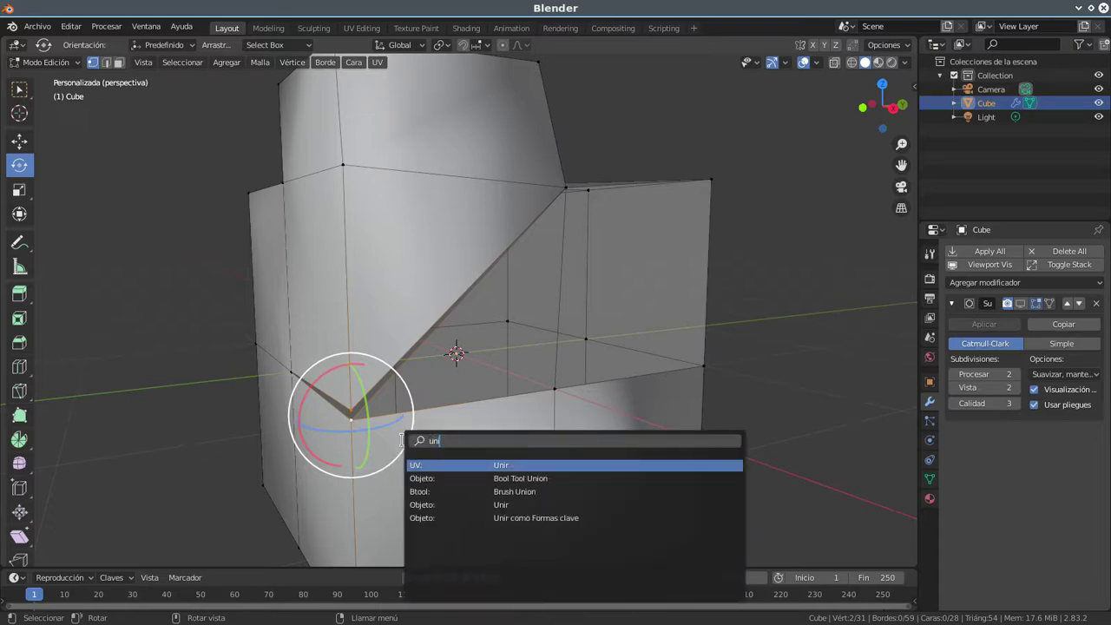
click(513, 466)
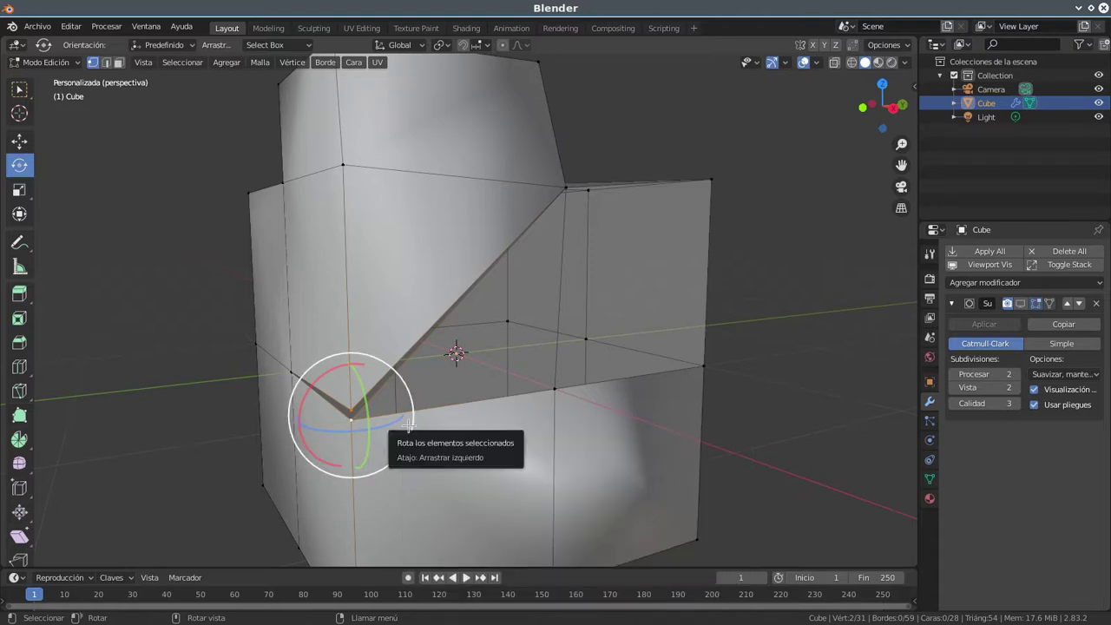
key(F3)
text(fu)
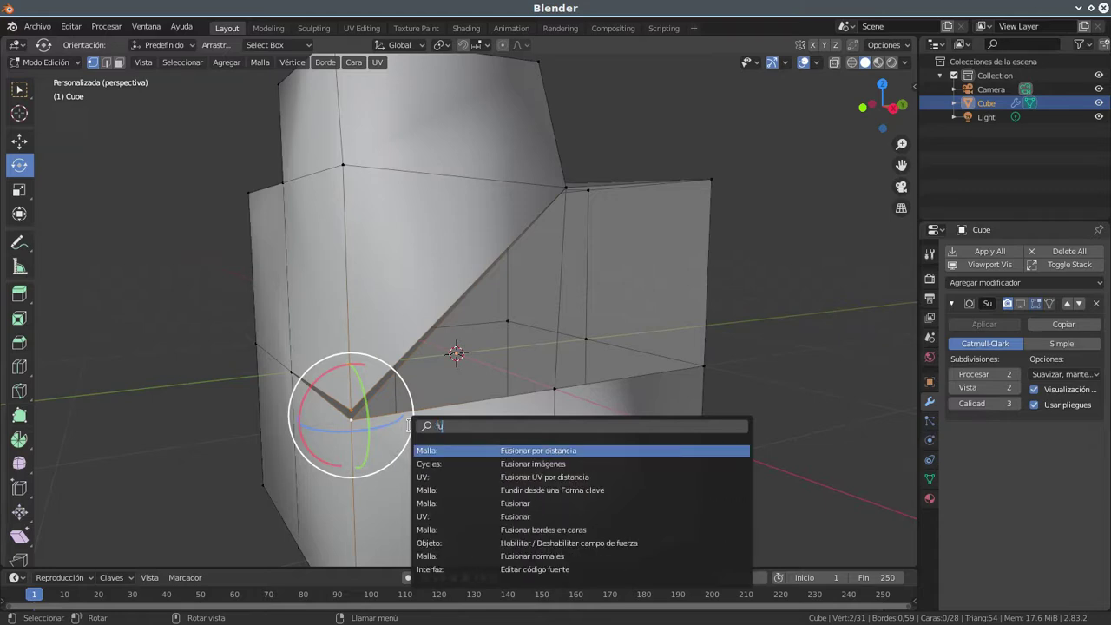
click(511, 448)
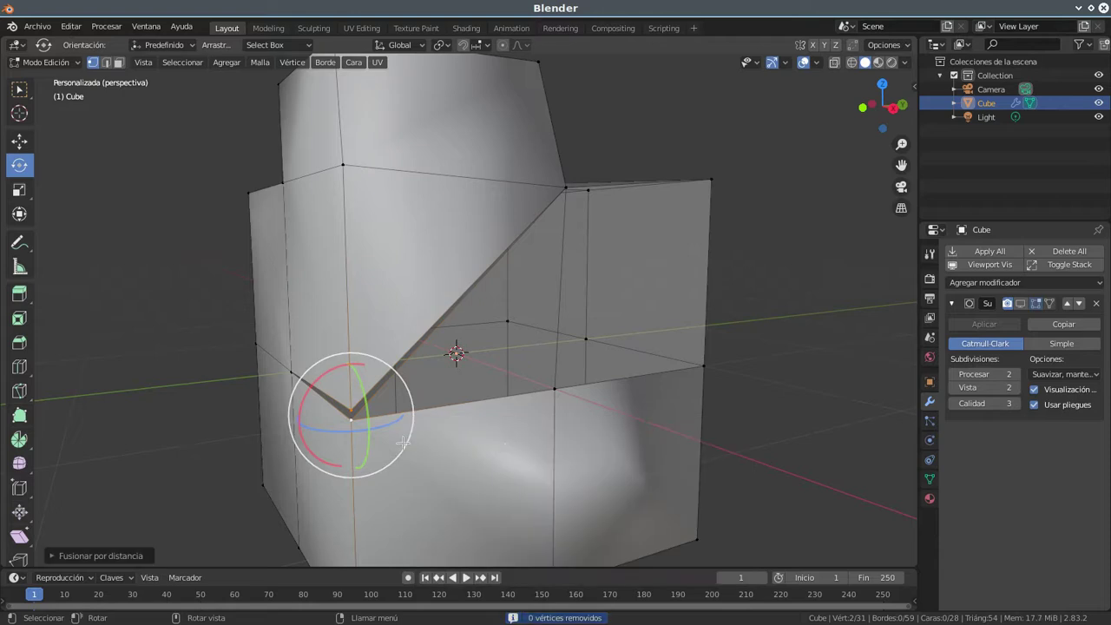
click(57, 557)
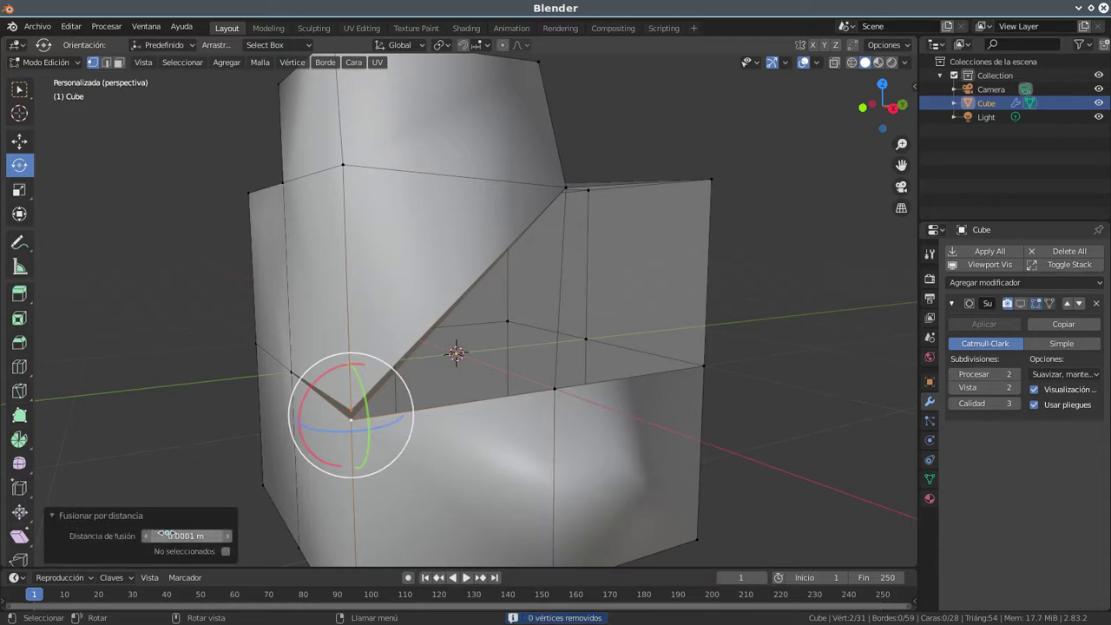
drag(178, 536, 208, 535)
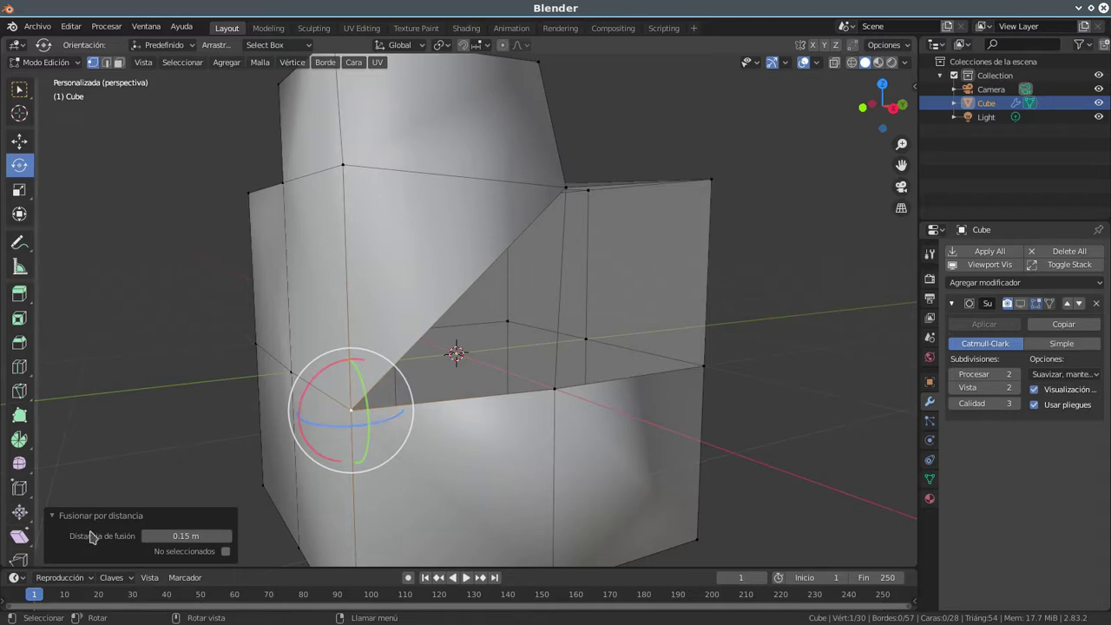
click(107, 420)
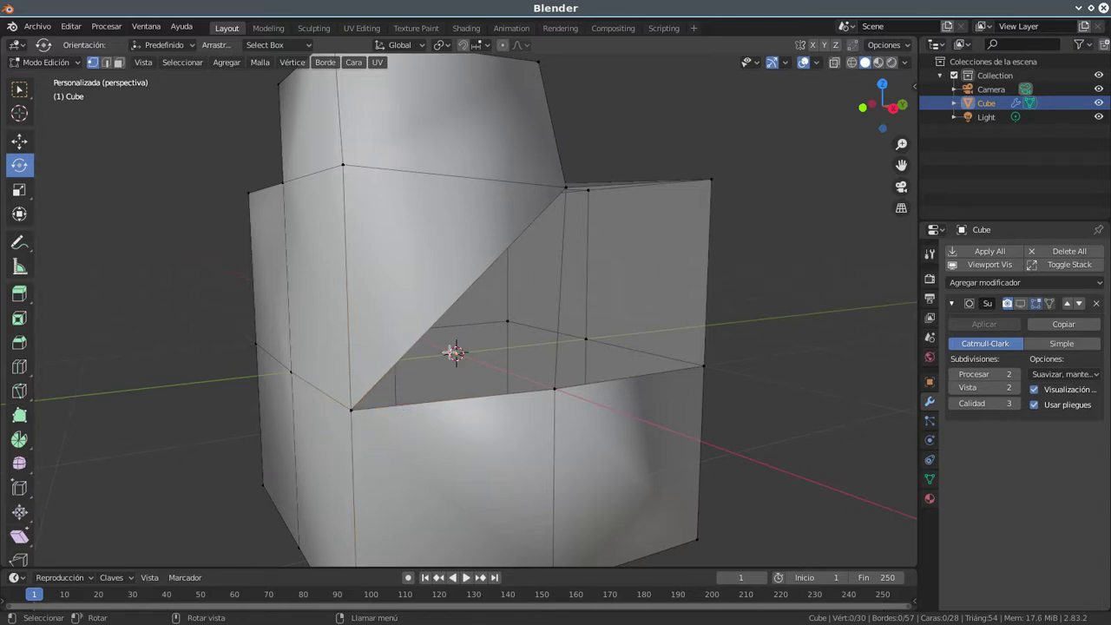
middle_drag(449, 344, 482, 341)
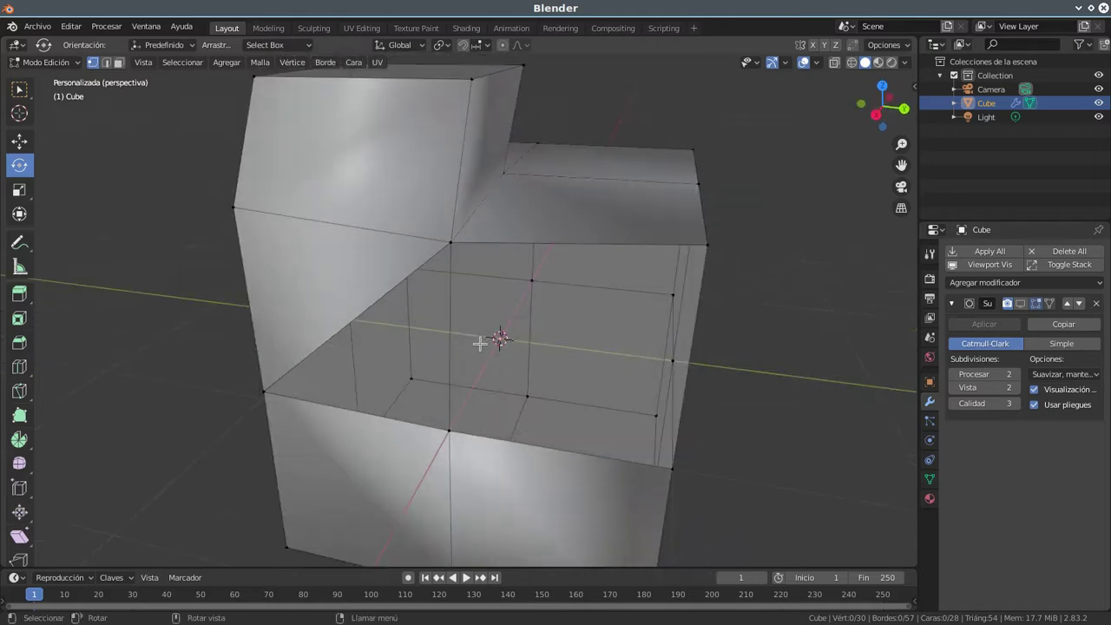
middle_drag(424, 413, 383, 378)
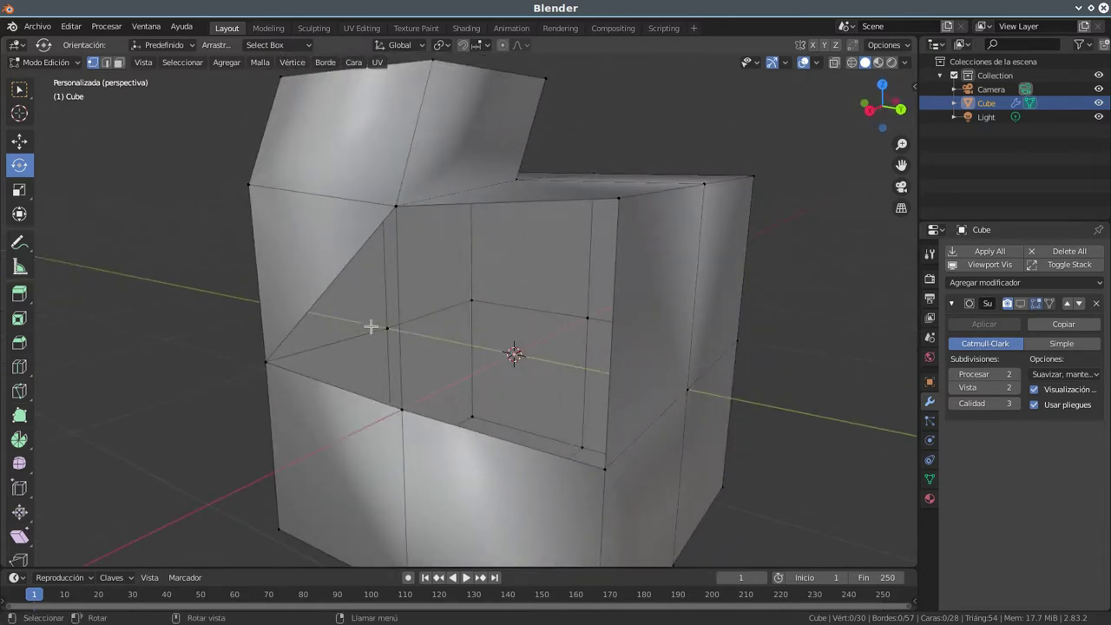
mouse_move(376, 328)
middle_down()
mouse_move(525, 324)
mouse_move(513, 319)
middle_up()
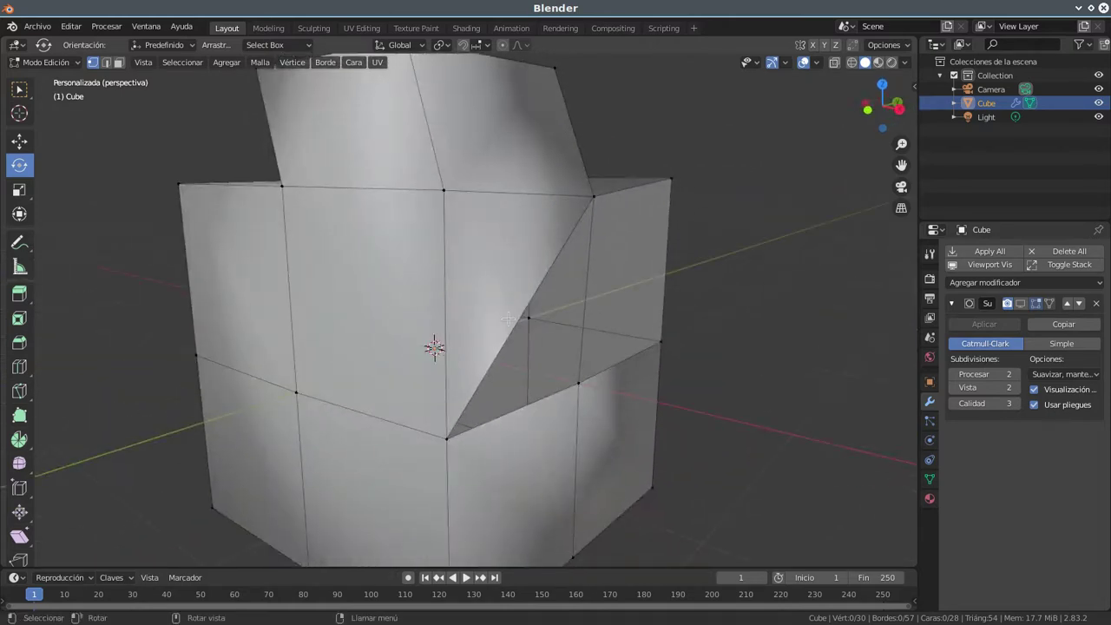
scroll(513, 319, down, 1)
scroll(483, 323, down, 1)
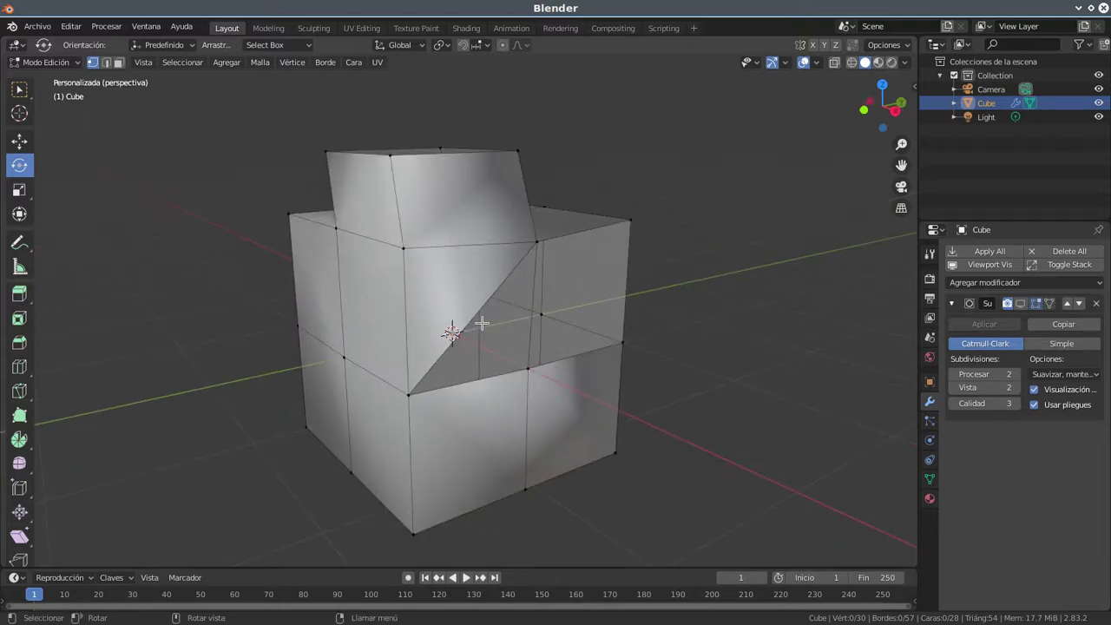
key(a)
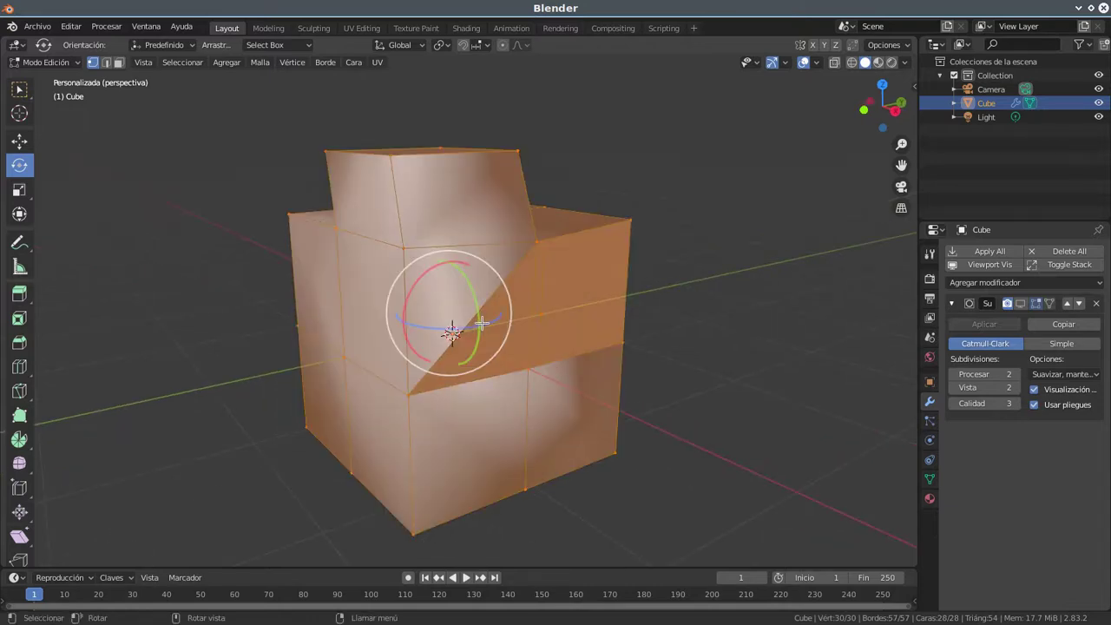
Search 'normal' and run Recalculate Normals on the mesh, inspect the shading, then undo it
key(F3)
text(Fusionar por distancia)
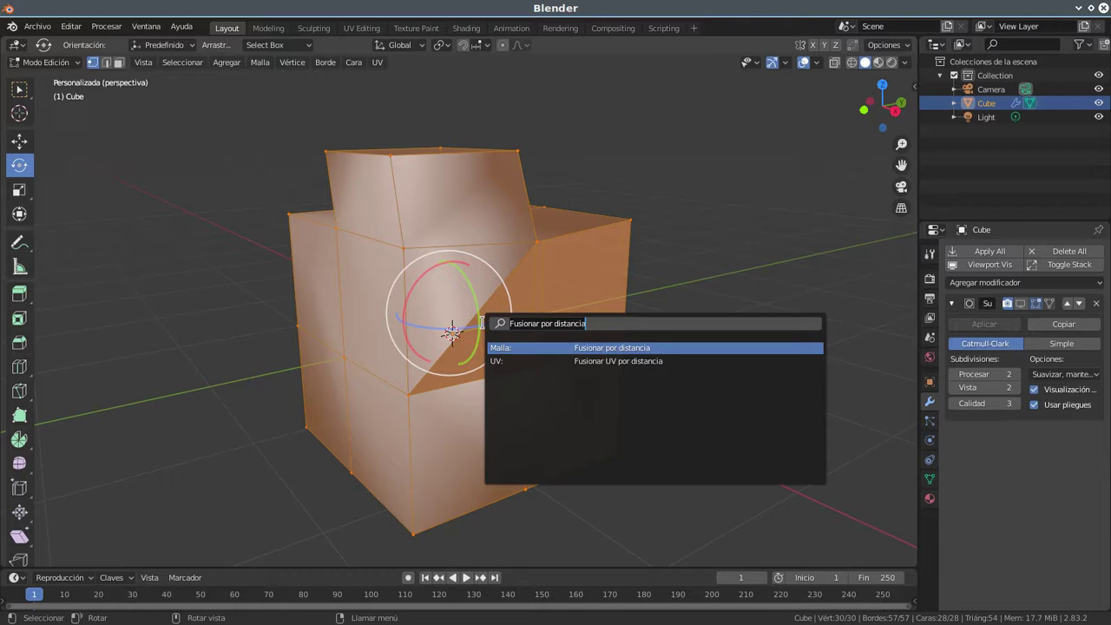
text(nor)
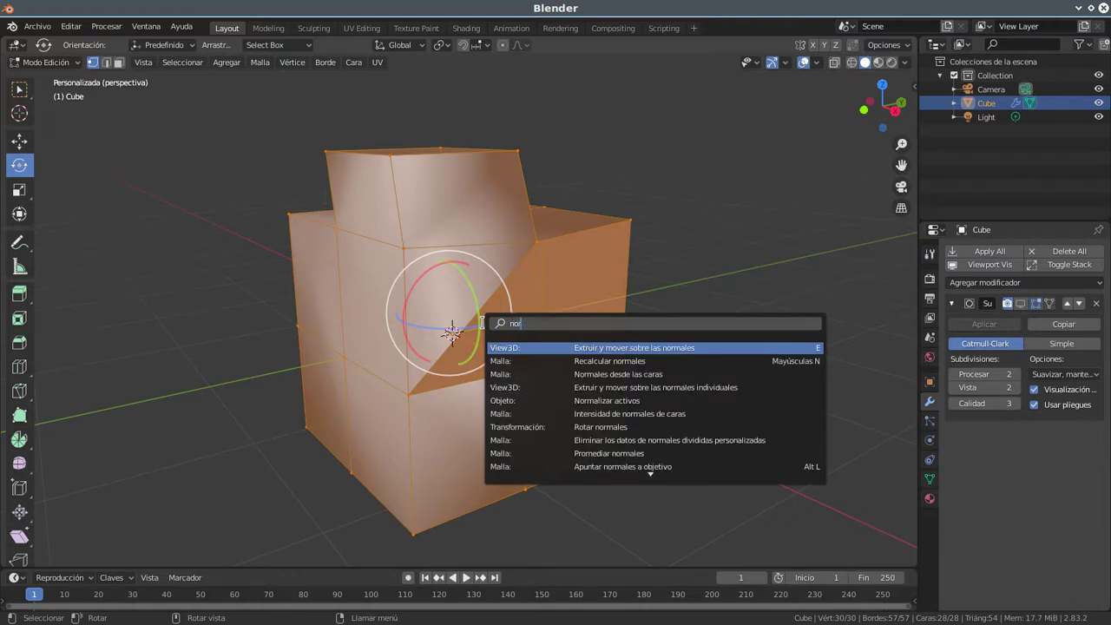
text(ml)
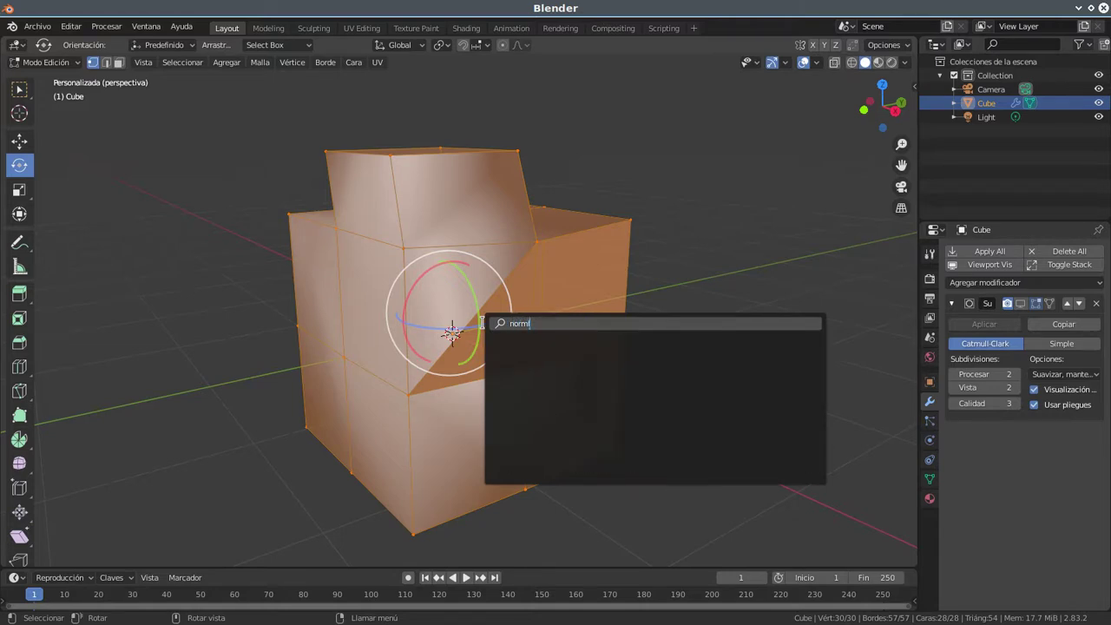
key(BackSpace)
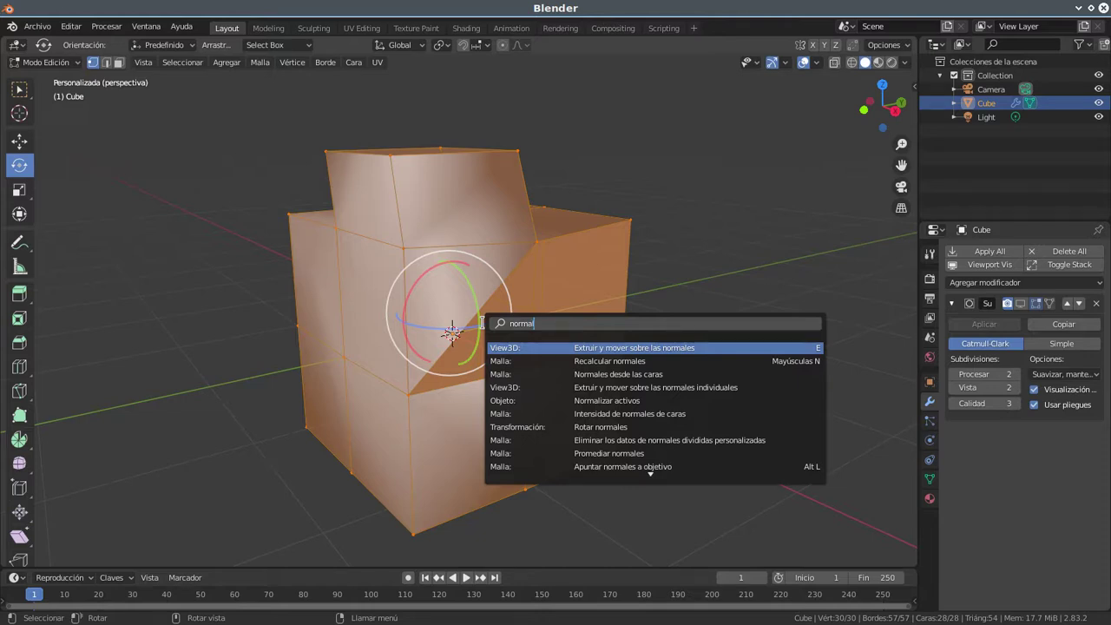
text(a)
key(Down)
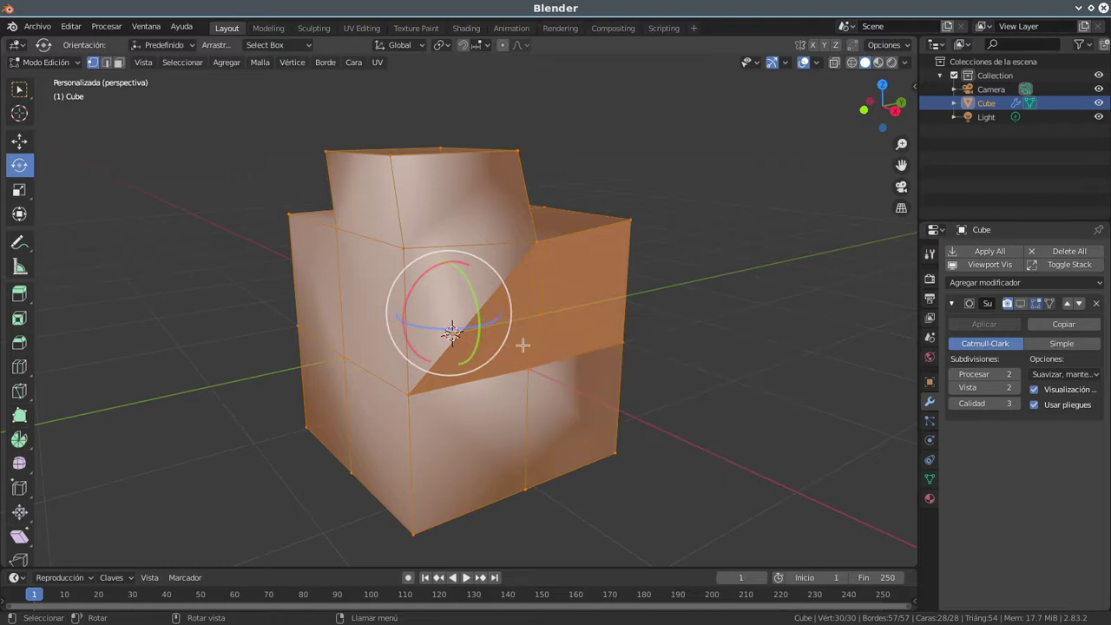
key(shift+n)
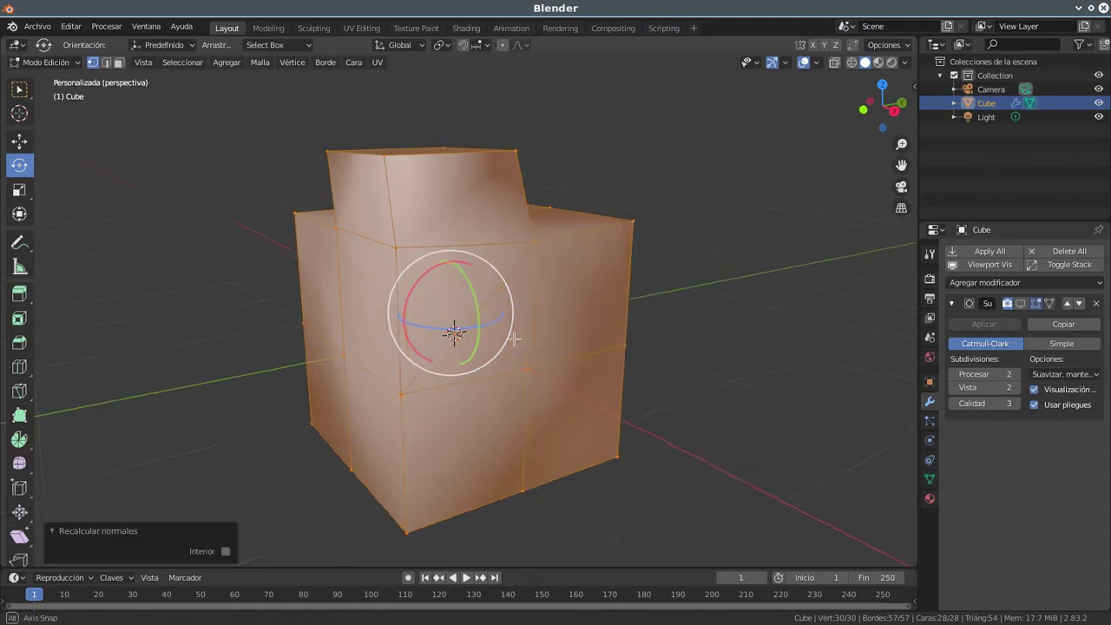
middle_drag(523, 345, 373, 326)
middle_drag(405, 287, 443, 323)
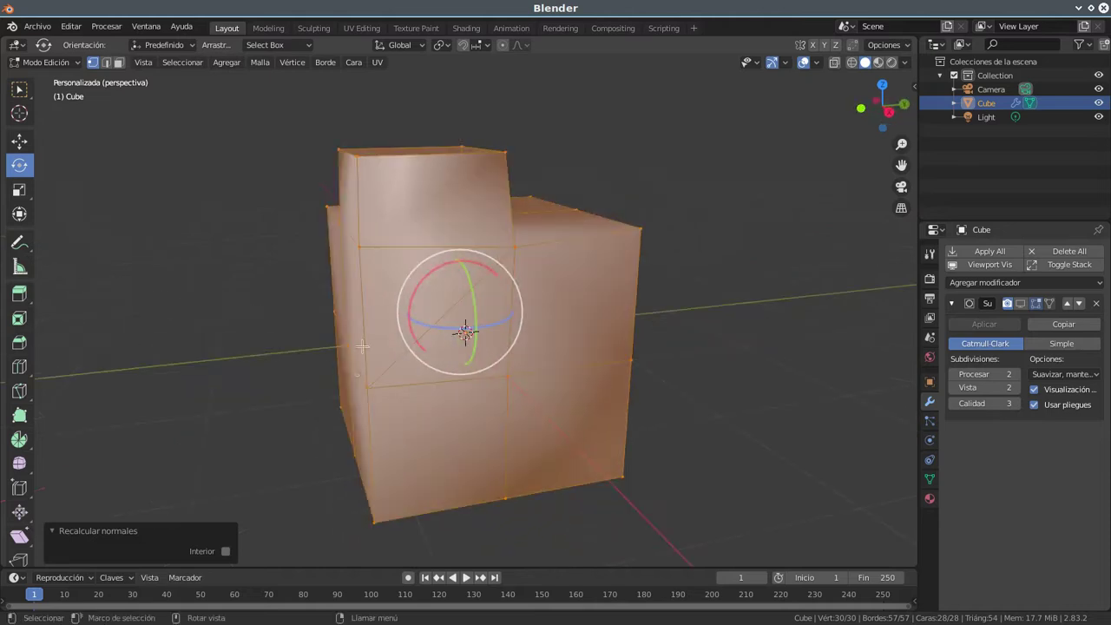
key(ctrl+z)
key(ctrl+z)
Select the notch's inner square face and flip its normals with Invertir normales
mouse_move(500, 250)
middle_down()
mouse_move(531, 330)
mouse_move(466, 367)
mouse_move(461, 397)
mouse_move(544, 270)
middle_up()
shift+click(466, 367)
shift+click(569, 275)
shift+click(561, 421)
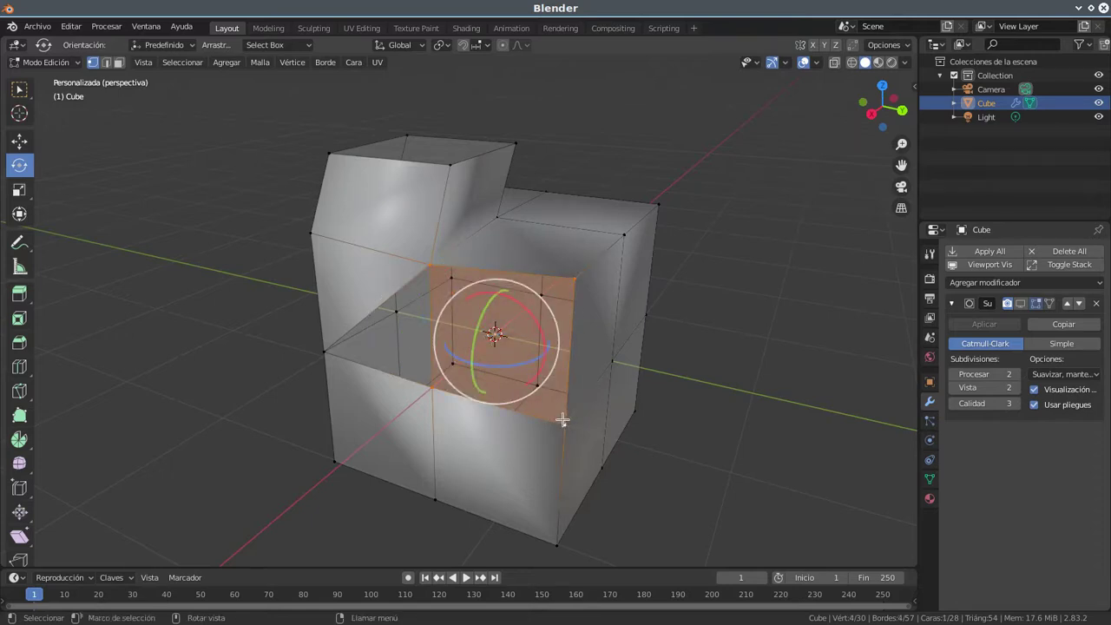
key(F3)
key(ctrl+a)
key(BackSpace)
text(inve)
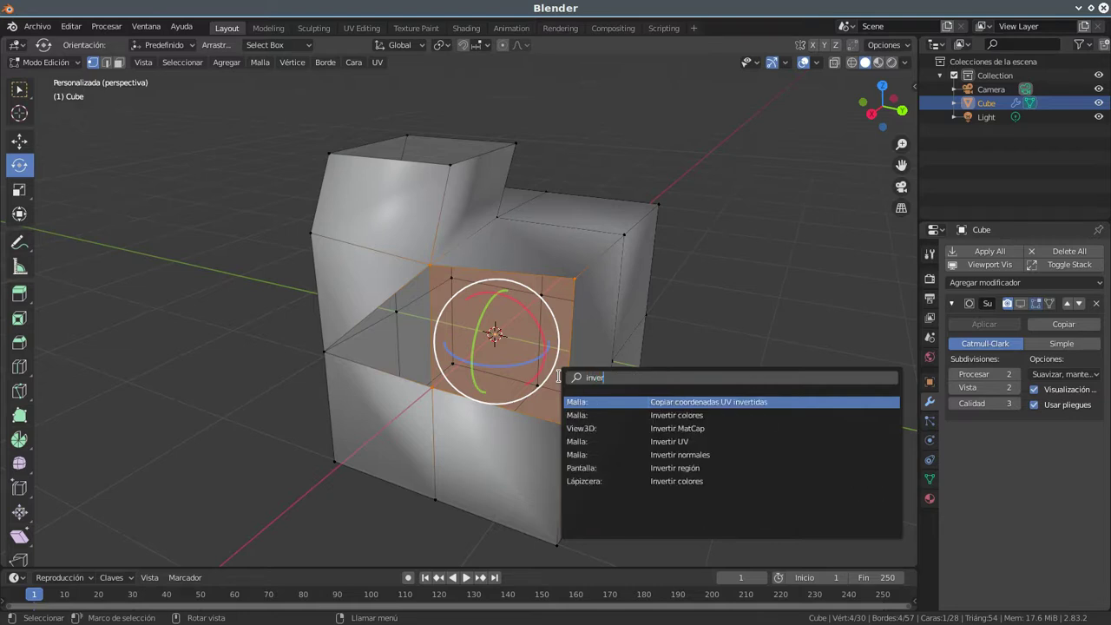
click(710, 454)
Select the notch's triangular face, flip its normals, and return to Object Mode
mouse_move(386, 336)
middle_down()
mouse_move(454, 318)
mouse_move(477, 253)
middle_up()
click(489, 254)
shift+click(331, 382)
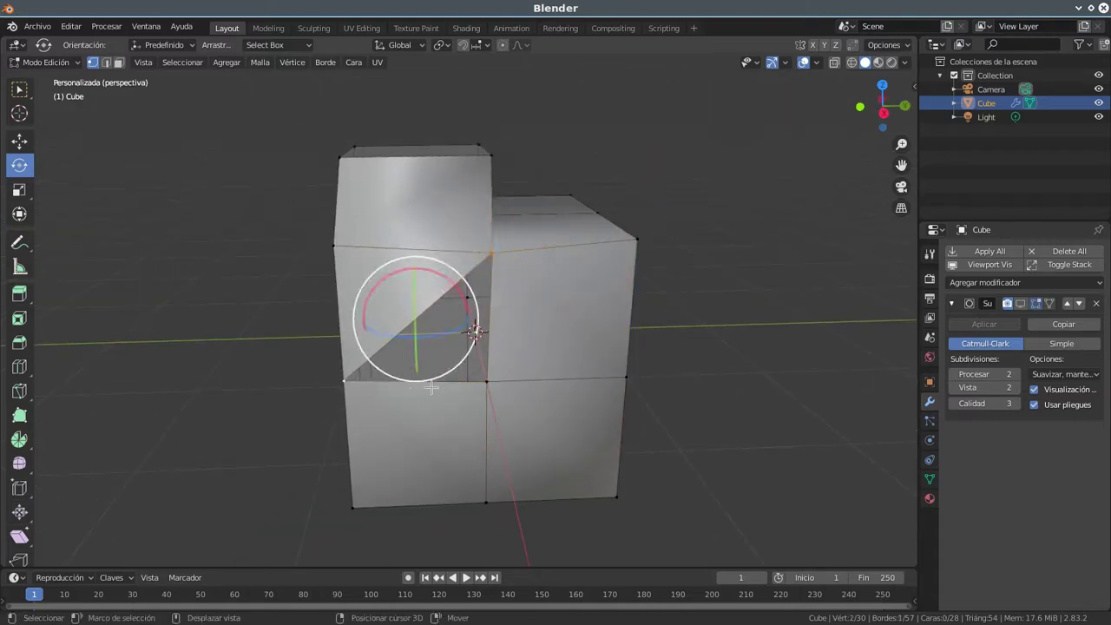
shift+click(474, 383)
key(F3)
text(Invertir normales)
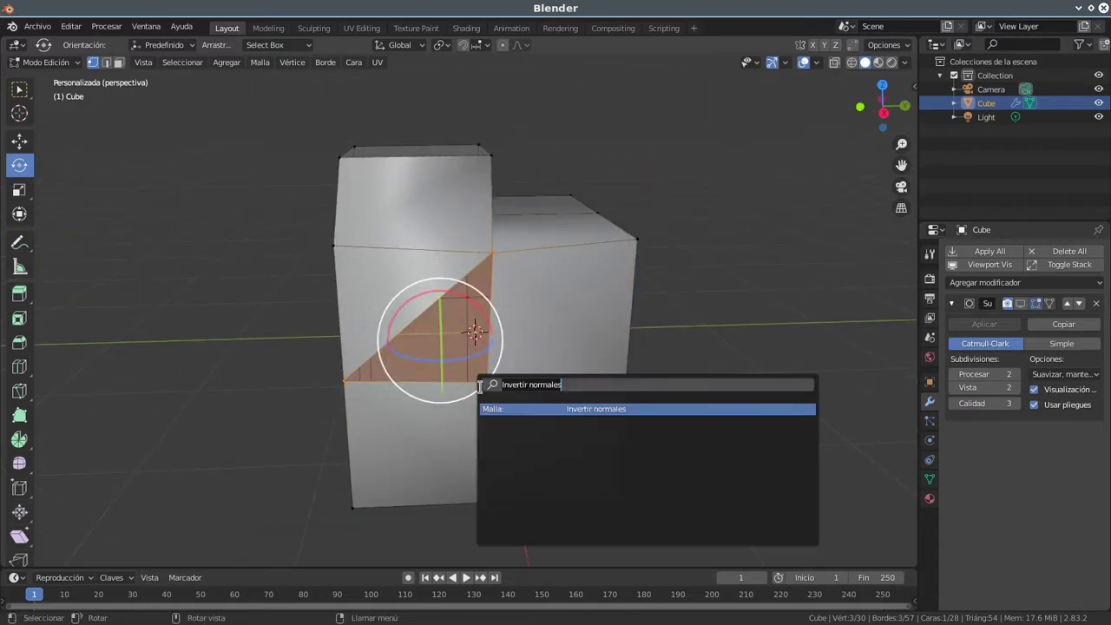
click(570, 408)
middle_drag(570, 408, 452, 323)
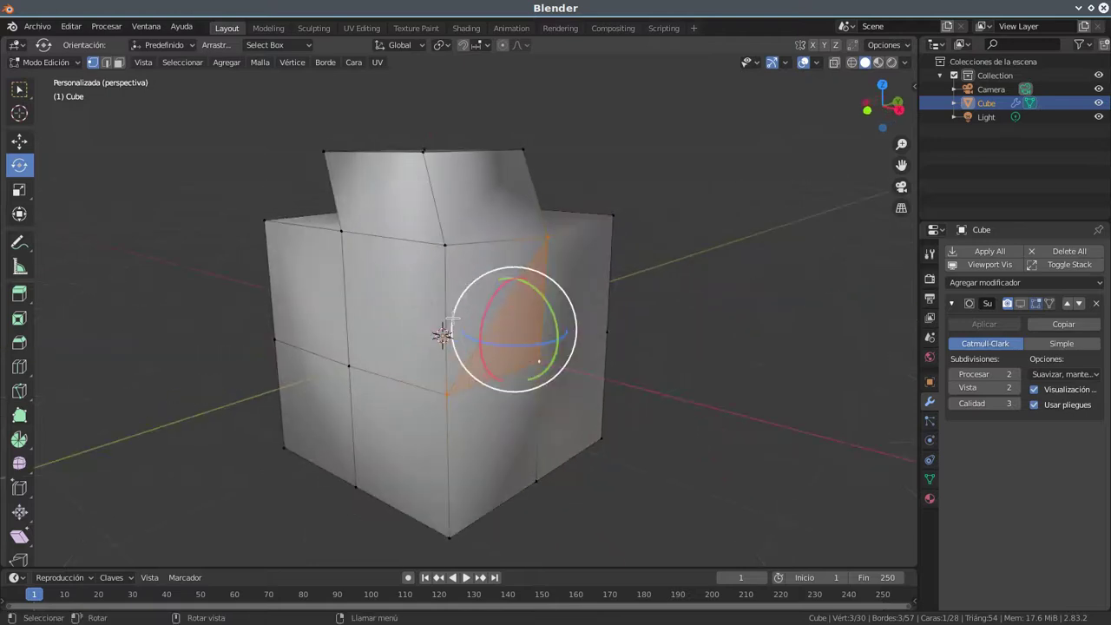
key(Tab)
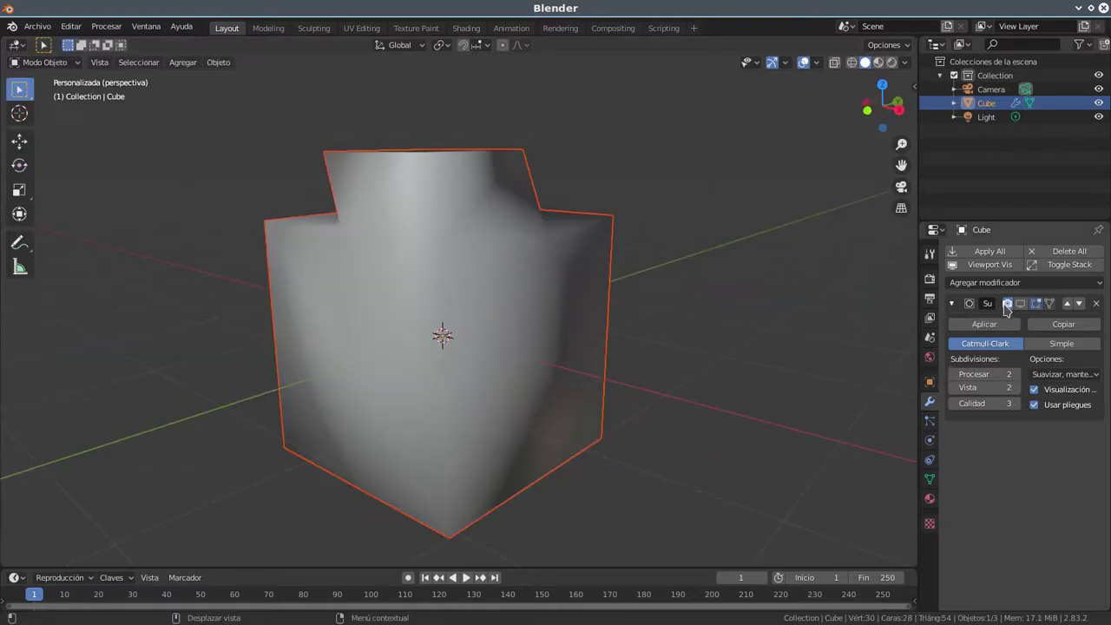
Turn the Subdivision modifier's viewport display back on and orbit around the smooth bust with its open neck
click(1020, 304)
mouse_move(659, 372)
middle_down()
mouse_move(479, 298)
mouse_move(506, 454)
mouse_move(498, 387)
mouse_move(589, 410)
mouse_move(394, 325)
mouse_move(558, 315)
mouse_move(453, 333)
mouse_move(465, 280)
mouse_move(535, 307)
mouse_move(461, 325)
mouse_move(508, 354)
middle_up()
mouse_move(503, 348)
middle_down()
mouse_move(516, 382)
mouse_move(511, 368)
middle_up()
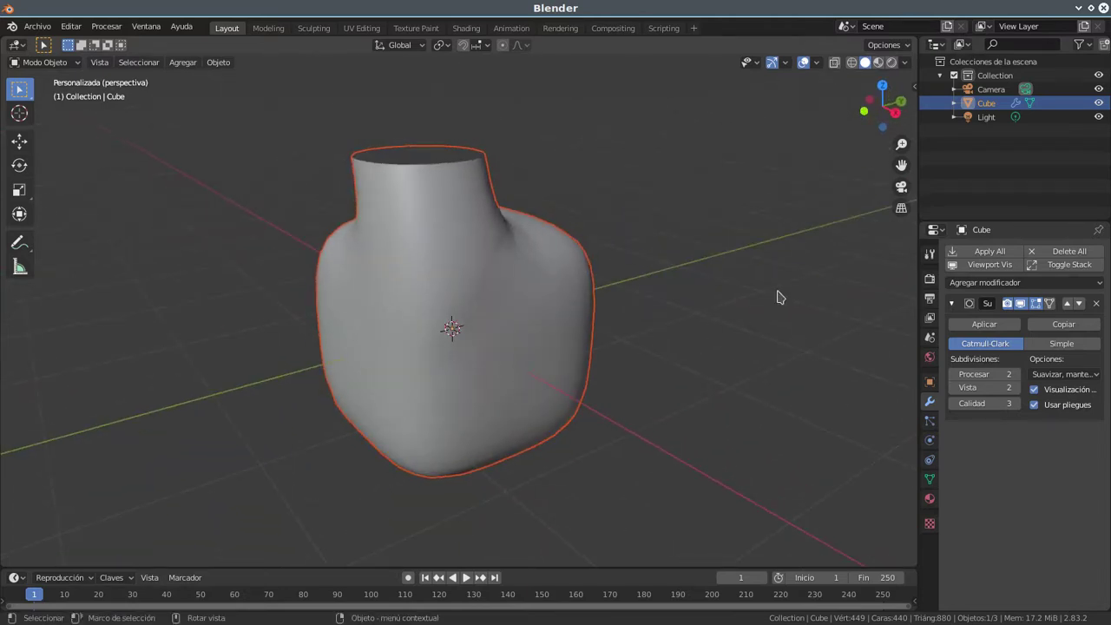